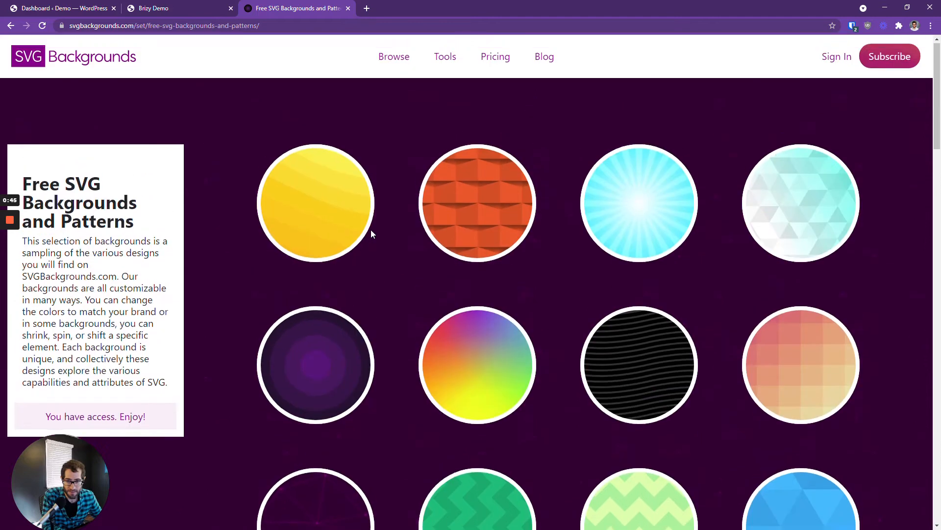
Preview the four backgrounds in the gallery's first row, finishing with the red-to-cream checkered Radiant Gradient background as the selection.
{"action": "scroll", "coordinate": [372, 250], "scroll_direction": "up", "scroll_amount": 5}
{"action": "left_click", "coordinate": [322, 221]}
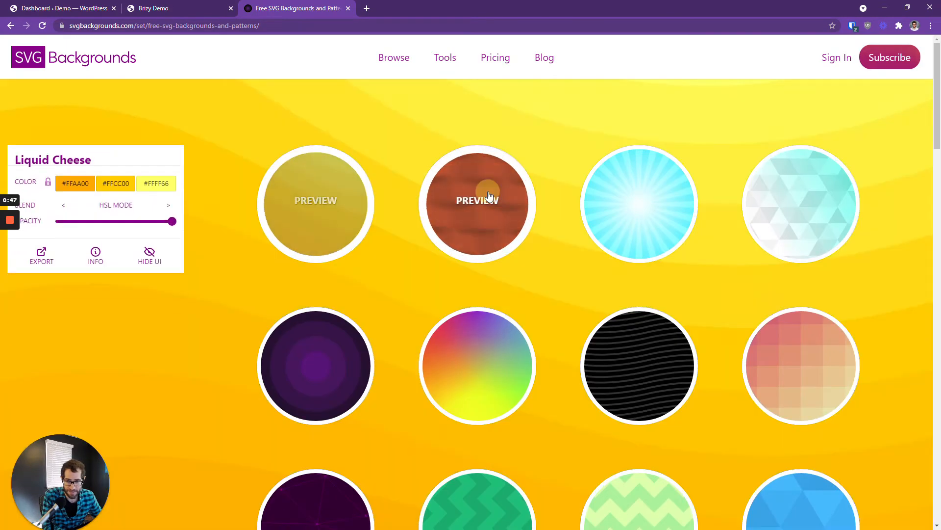
{"action": "left_click", "coordinate": [483, 201]}
{"action": "left_click", "coordinate": [640, 204]}
{"action": "left_click", "coordinate": [799, 211]}
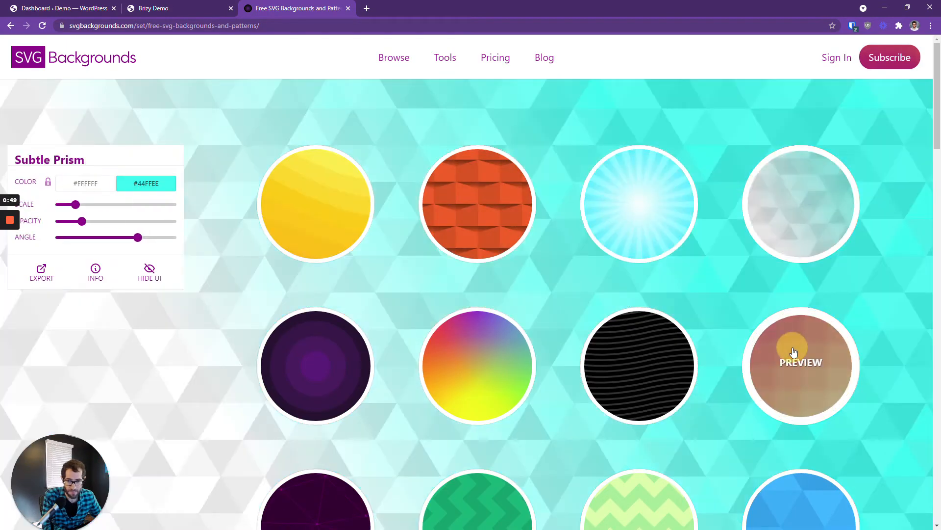
{"action": "left_click", "coordinate": [790, 344]}
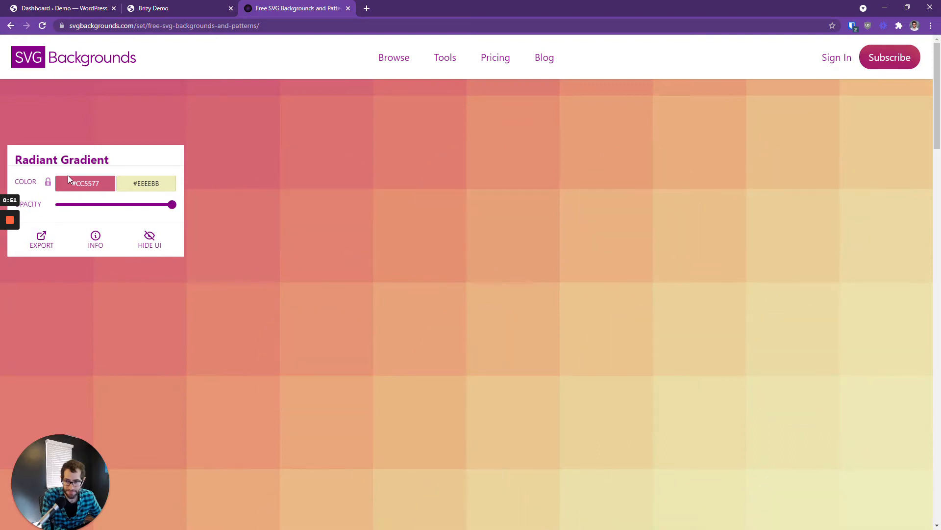
Set the first color of the Radiant Gradient background to the muted blue #A9B9CC.
{"action": "left_click", "coordinate": [77, 183]}
{"action": "left_click", "coordinate": [84, 230]}
{"action": "left_click", "coordinate": [145, 231]}
{"action": "left_click", "coordinate": [190, 225]}
{"action": "left_click", "coordinate": [234, 224]}
{"action": "left_click", "coordinate": [212, 247]}
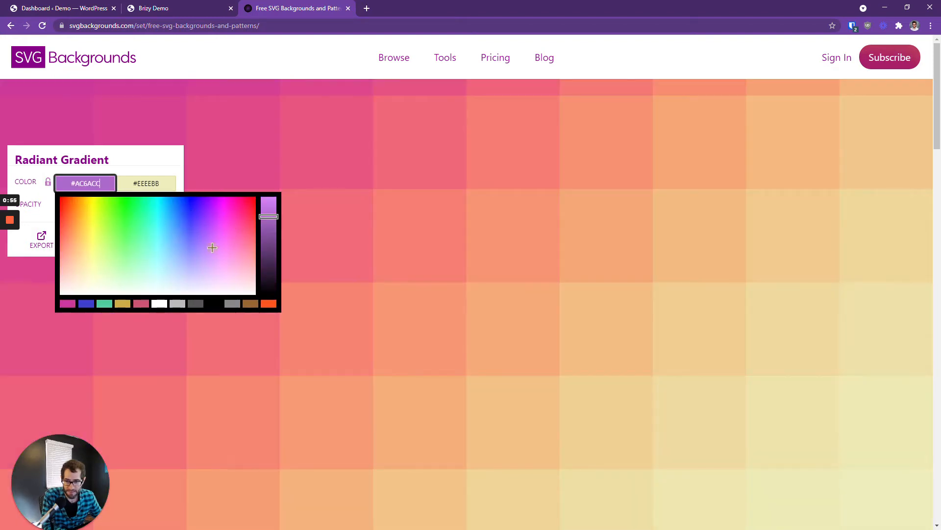
{"action": "left_click", "coordinate": [192, 255]}
{"action": "left_click", "coordinate": [181, 263]}
{"action": "left_click", "coordinate": [171, 272]}
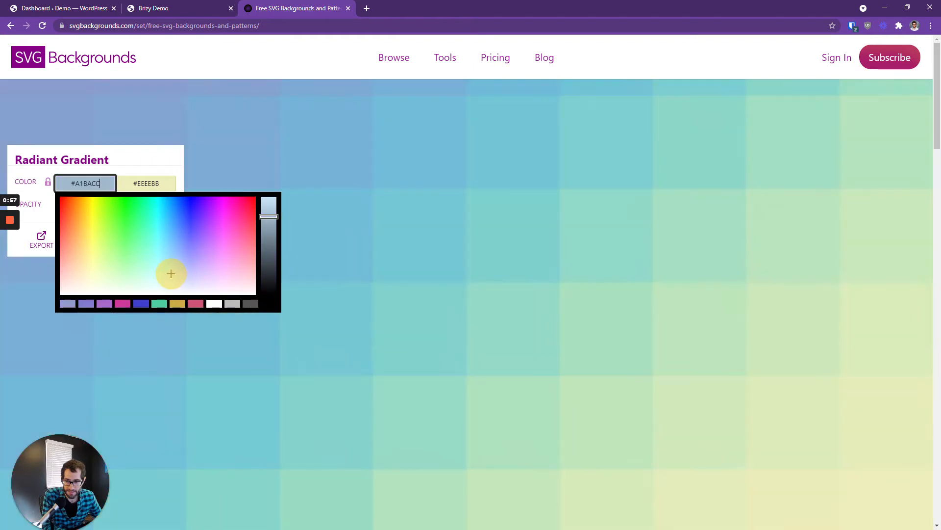
{"action": "left_click", "coordinate": [172, 280]}
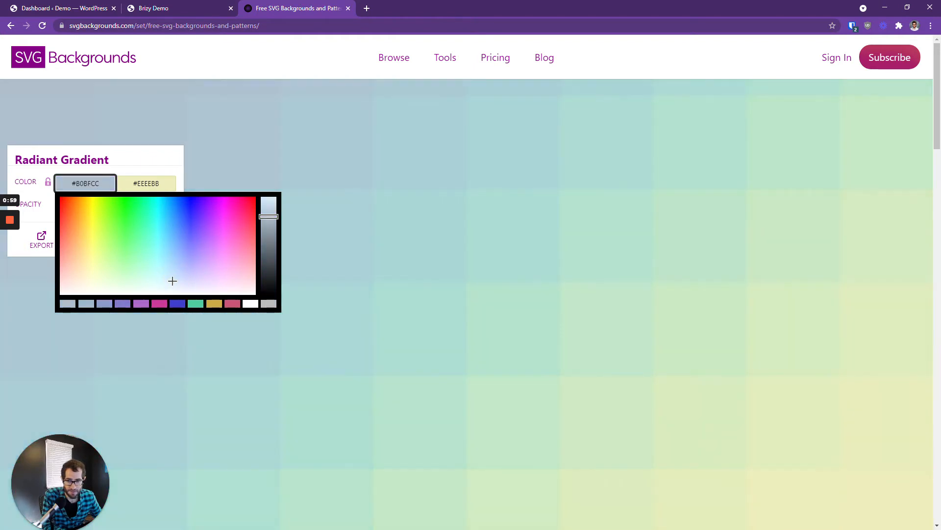
{"action": "left_click", "coordinate": [174, 276]}
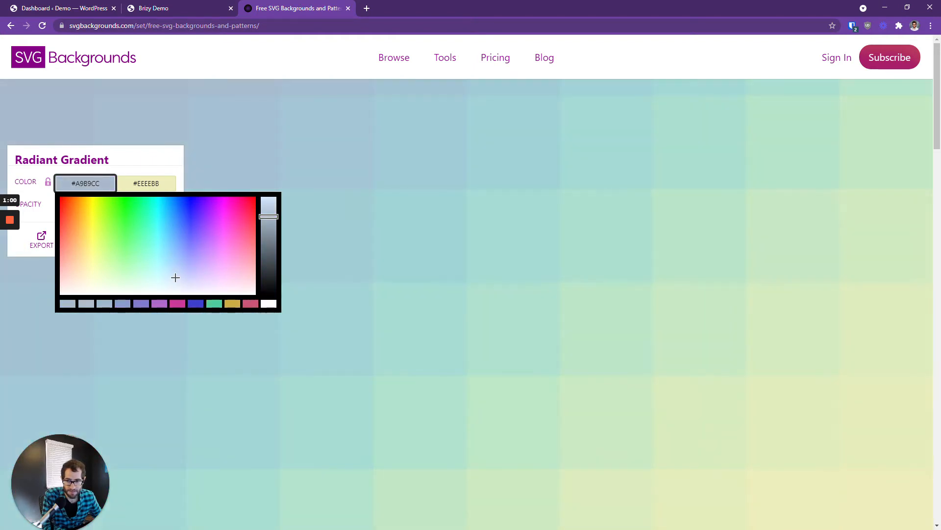
{"action": "left_click", "coordinate": [145, 158]}
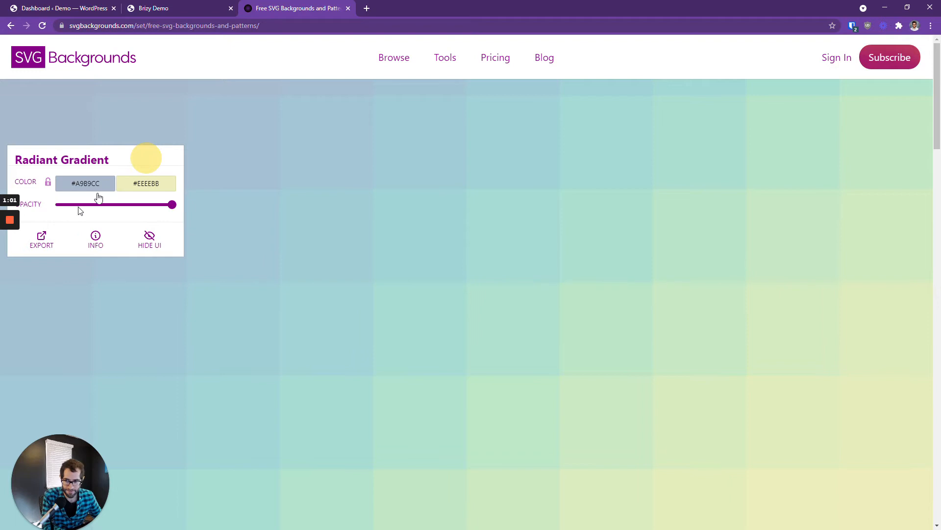
Export the customized Radiant Gradient background by copying its CSS code.
{"action": "left_click", "coordinate": [47, 254]}
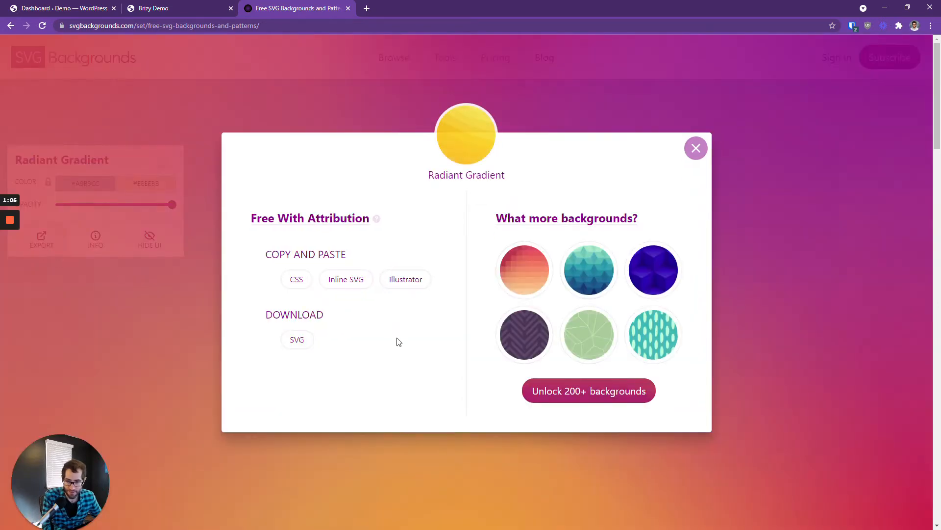
{"action": "left_click", "coordinate": [292, 289]}
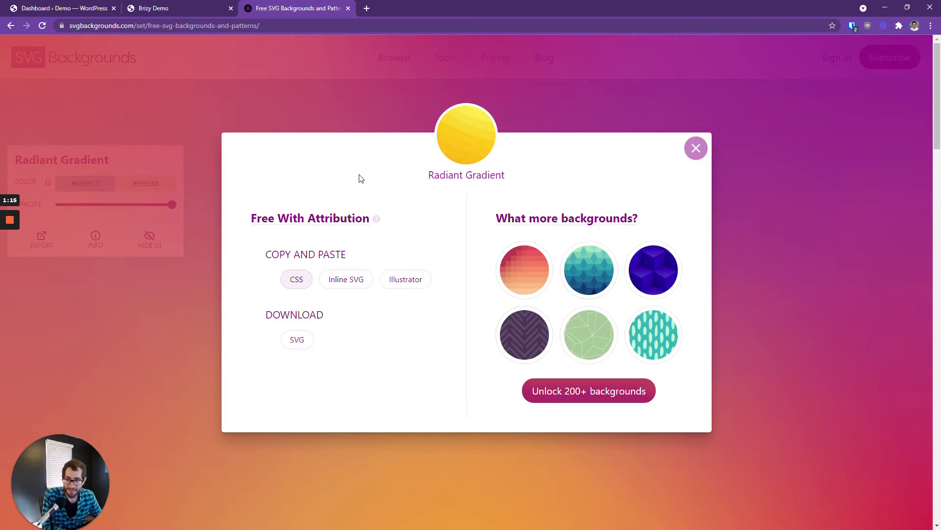
Switch to the WordPress dashboard and open the theme customizer's Additional CSS editor with its help text closed.
{"action": "left_click", "coordinate": [54, 9]}
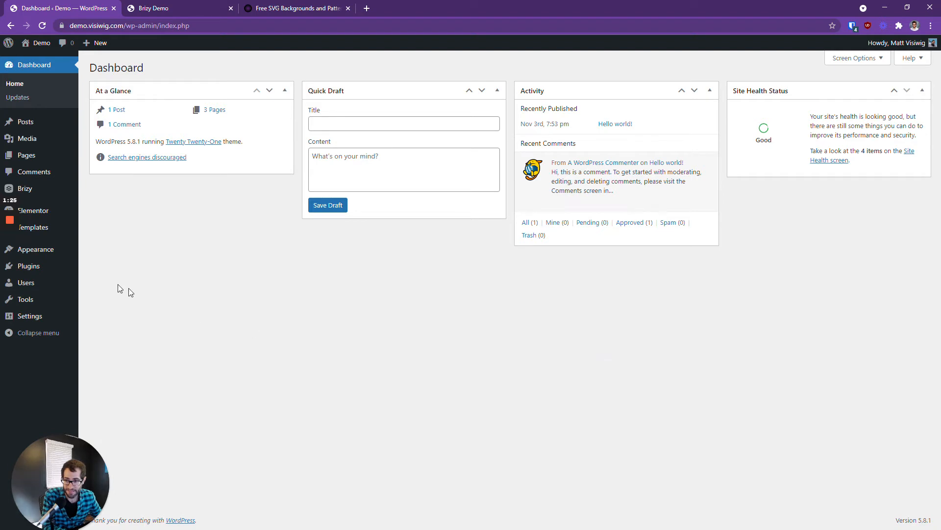
{"action": "mouse_move", "coordinate": [41, 250]}
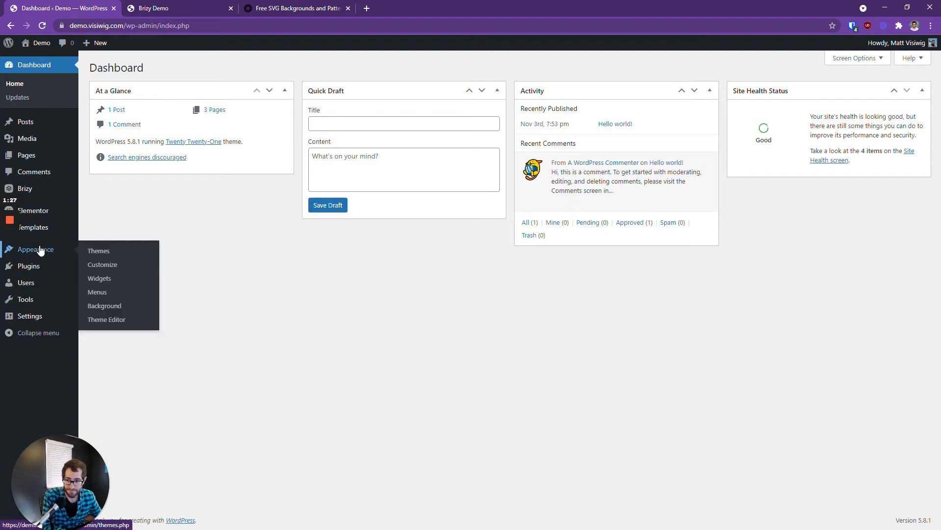
{"action": "left_click", "coordinate": [112, 266]}
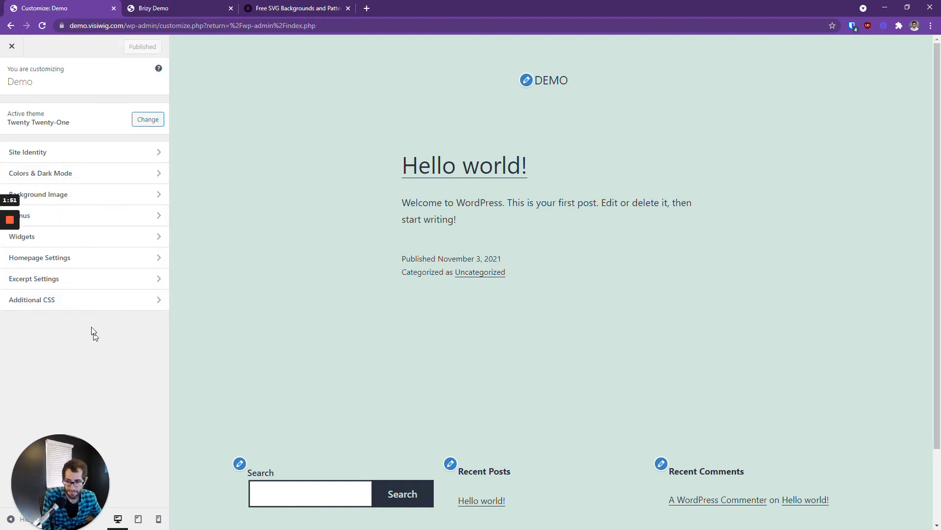
{"action": "left_click", "coordinate": [45, 308]}
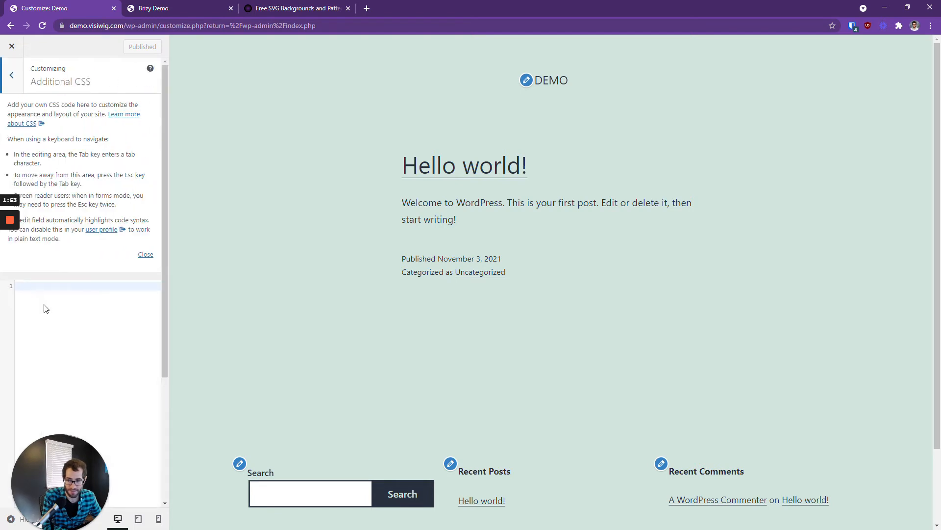
{"action": "left_click", "coordinate": [146, 255]}
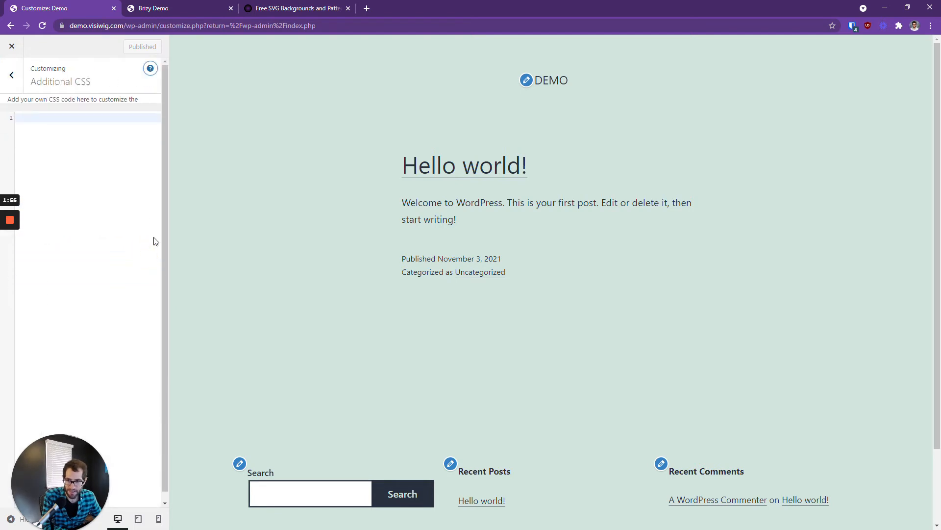
{"action": "left_click", "coordinate": [73, 277]}
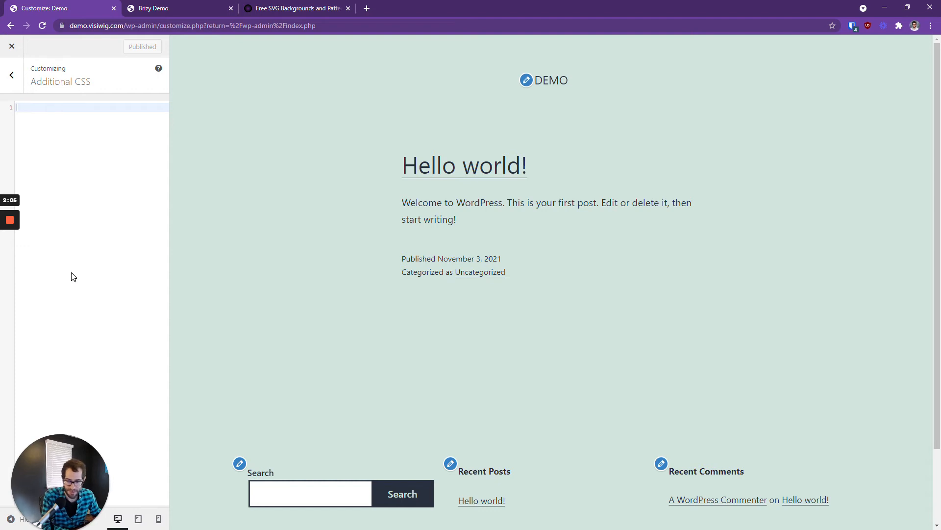
Start a CSS rule for the body selector with an empty line between its braces.
{"action": "type", "text": "body"}
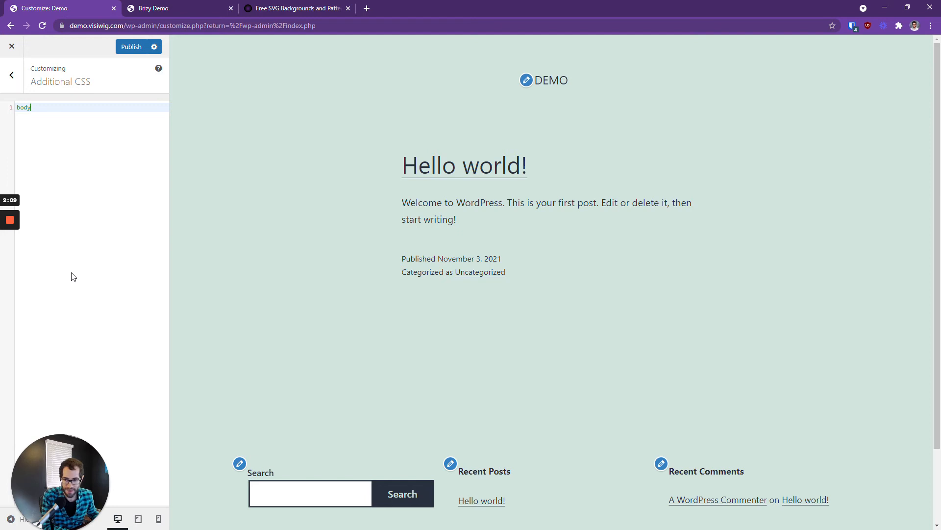
{"action": "type", "text": "{"}
{"action": "key", "text": "Return"}
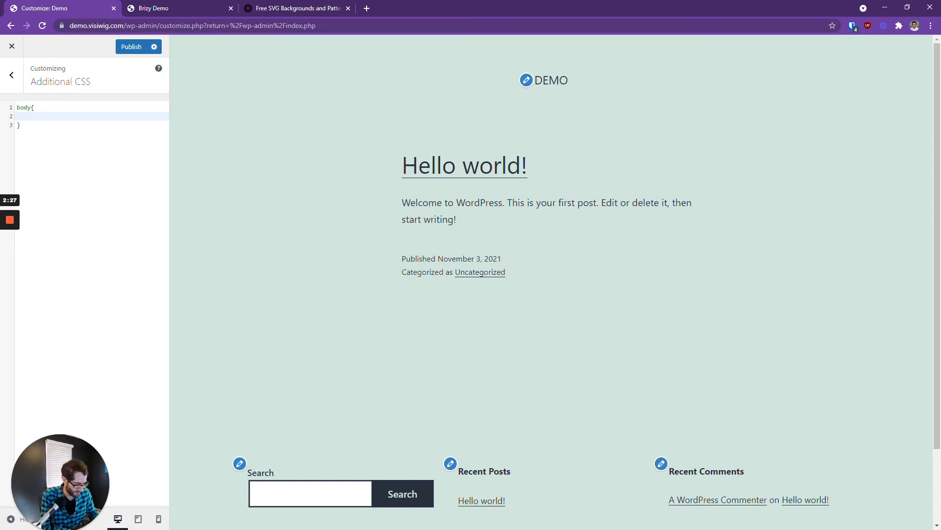
Add the declaration "background: black;" to the body rule and check the site preview.
{"action": "type", "text": "backgr"}
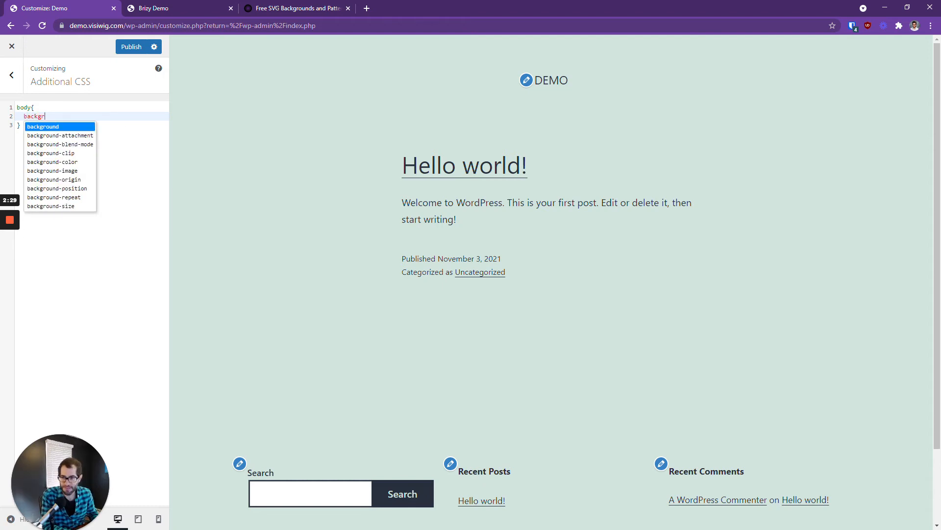
{"action": "type", "text": "ound:"}
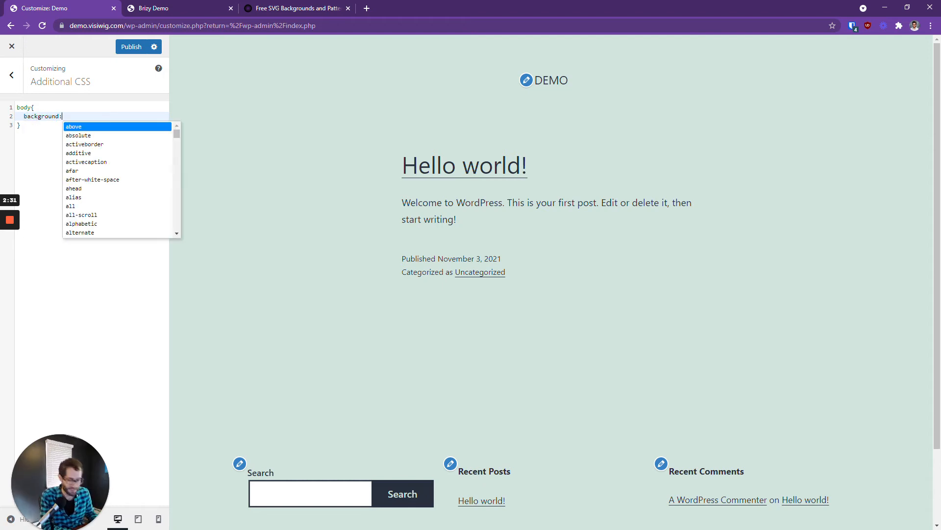
{"action": "type", "text": " black"}
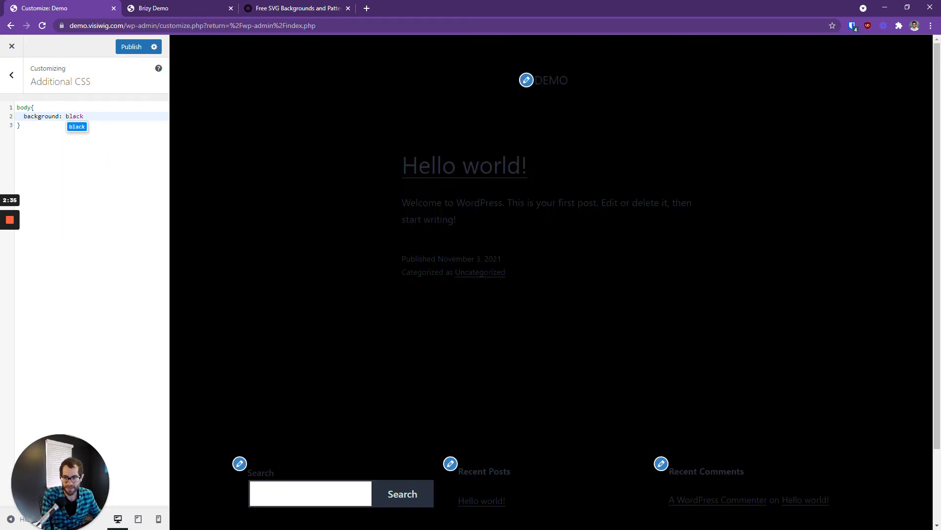
{"action": "type", "text": ";"}
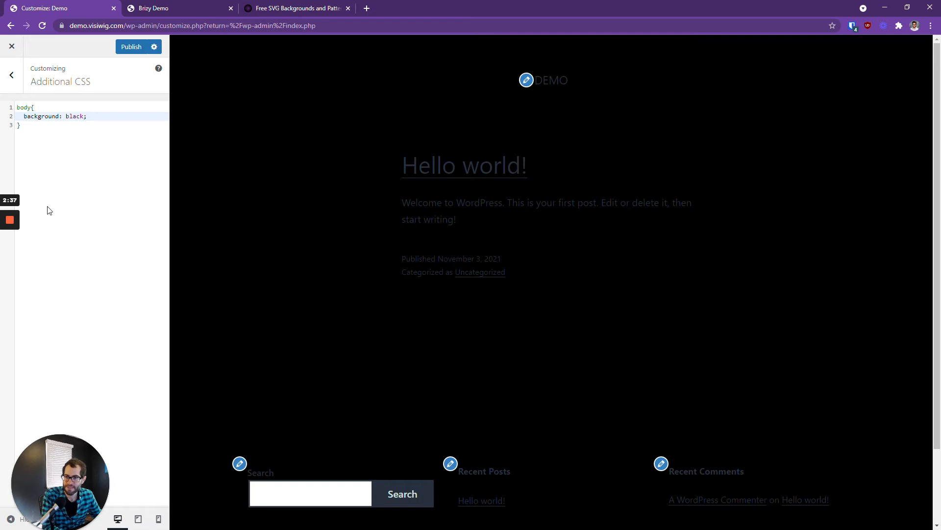
{"action": "scroll", "coordinate": [696, 201], "scroll_direction": "down", "scroll_amount": 2}
{"action": "scroll", "coordinate": [658, 221], "scroll_direction": "up", "scroll_amount": 2}
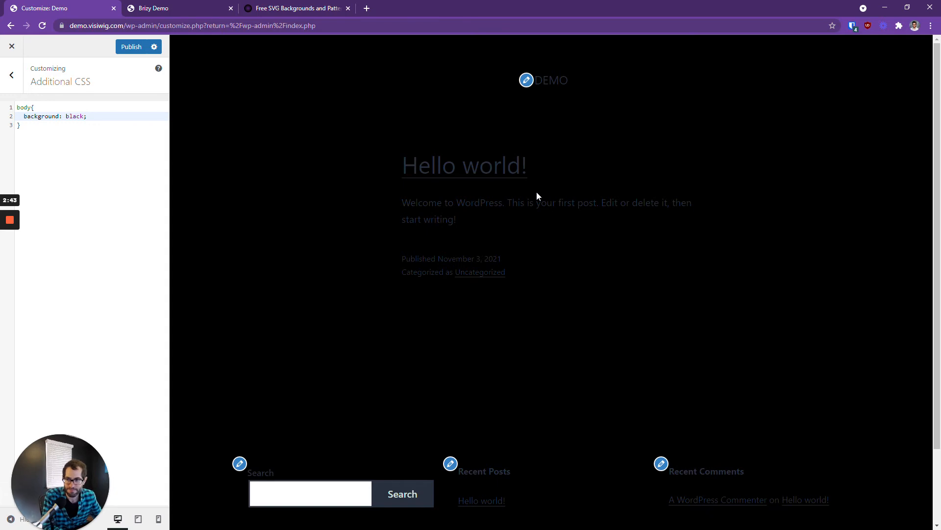
Replace the black background declaration in the body rule with the copied Radiant Gradient CSS code.
{"action": "left_click", "coordinate": [359, 242]}
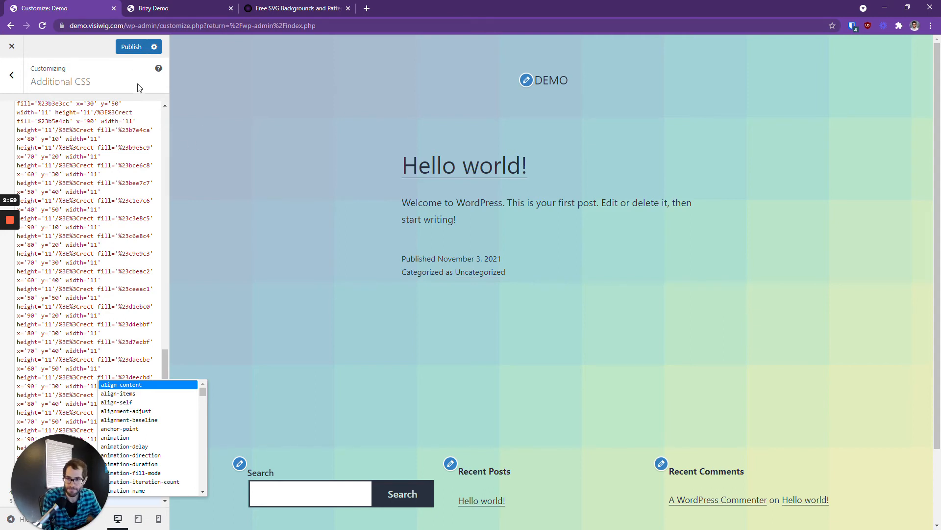
{"action": "scroll", "coordinate": [108, 220], "scroll_direction": "up", "scroll_amount": 6}
{"action": "scroll", "coordinate": [87, 279], "scroll_direction": "up", "scroll_amount": 8}
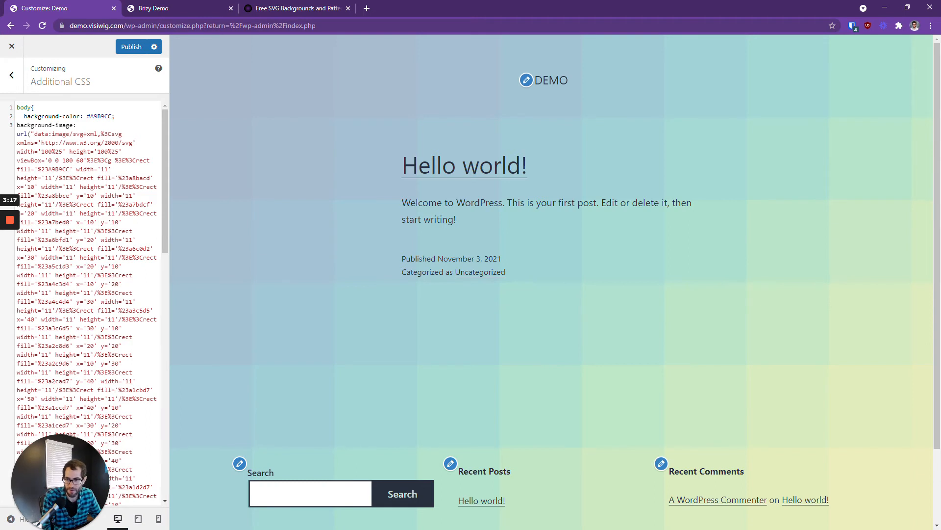
Replace the body selector with the class selector .svg-background and publish the additional CSS.
{"action": "double_click", "coordinate": [25, 107]}
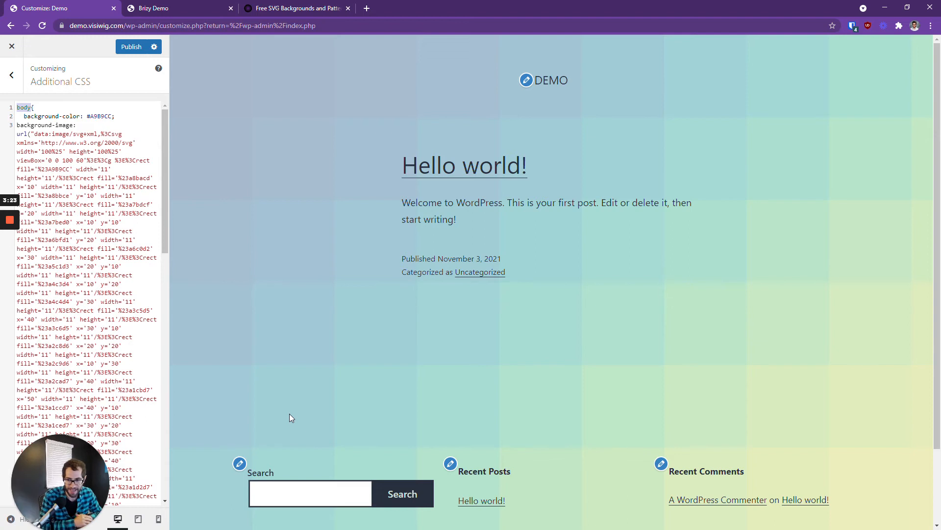
{"action": "type", "text": "."}
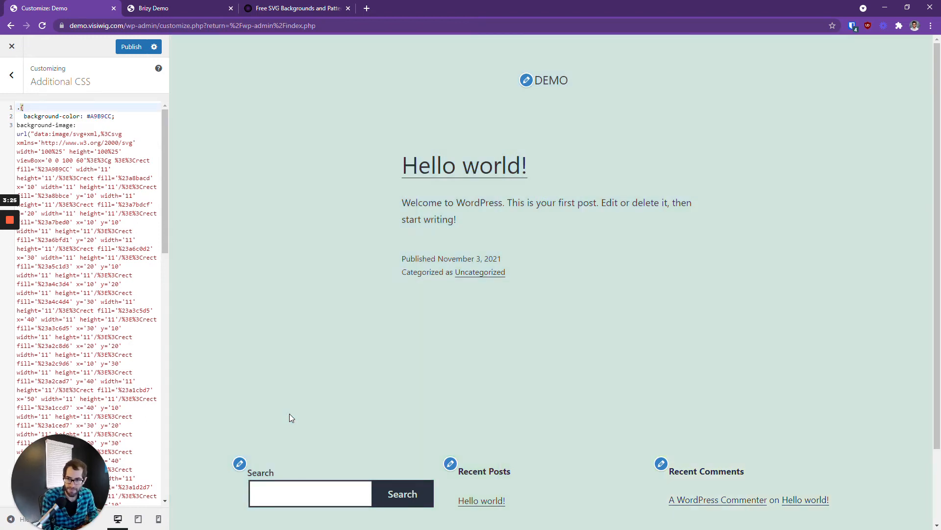
{"action": "type", "text": "svg-backgro"}
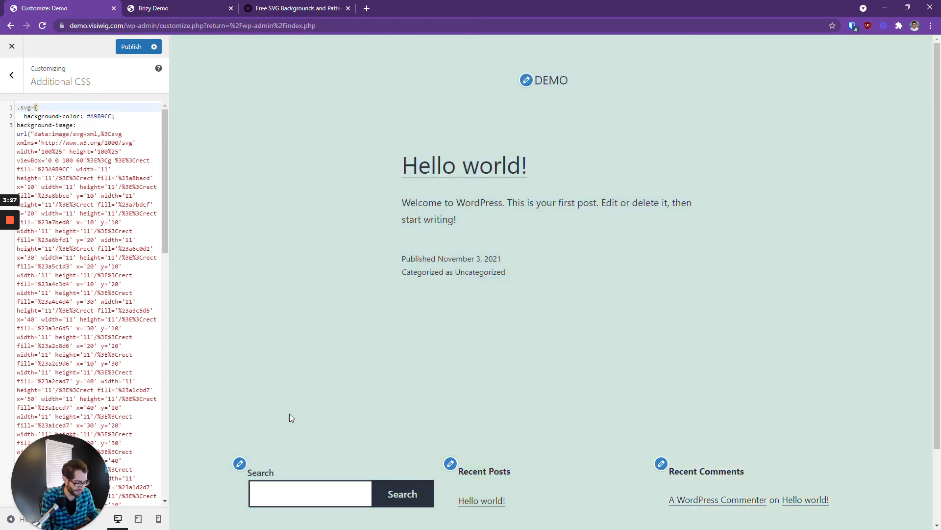
{"action": "type", "text": "unds"}
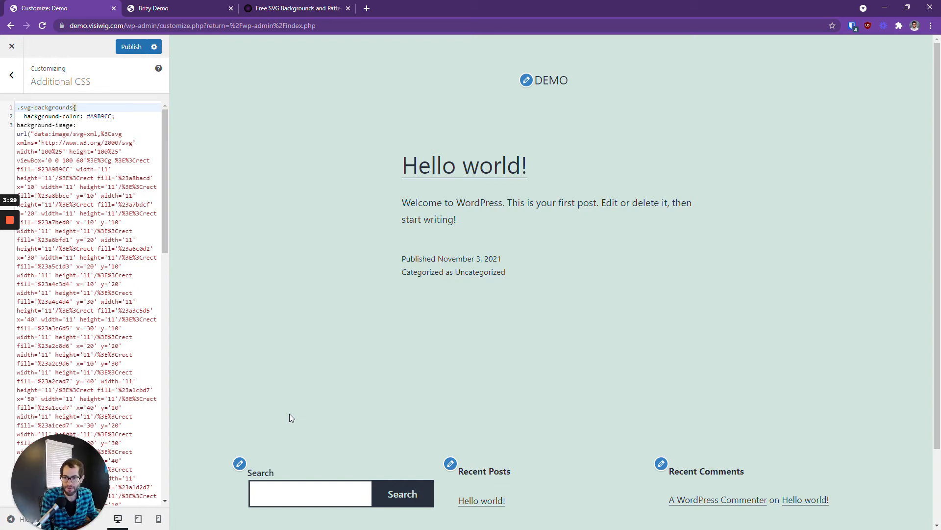
{"action": "key", "text": "BackSpace"}
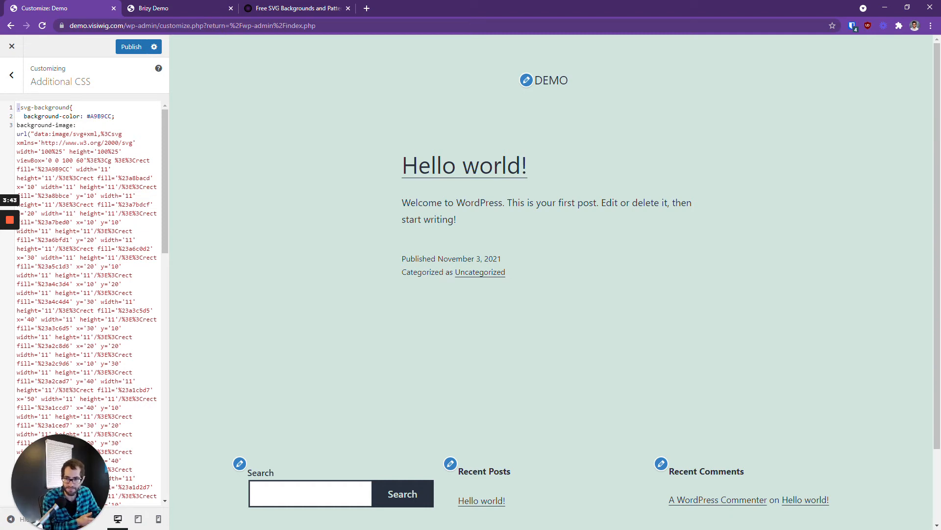
{"action": "key", "text": "ctrl+a"}
{"action": "left_click", "coordinate": [118, 108]}
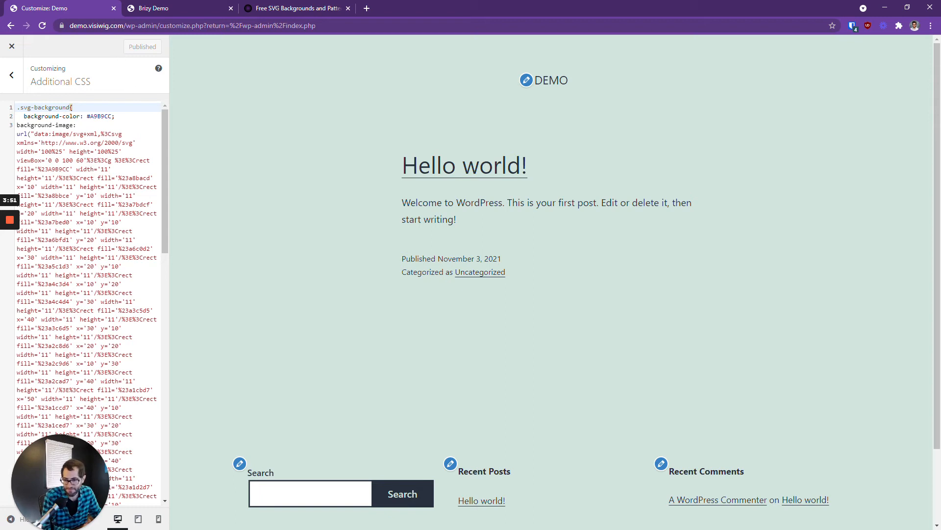
Switch to the Brizy editor for the Brizy Demo page and reload it.
{"action": "left_click", "coordinate": [153, 7]}
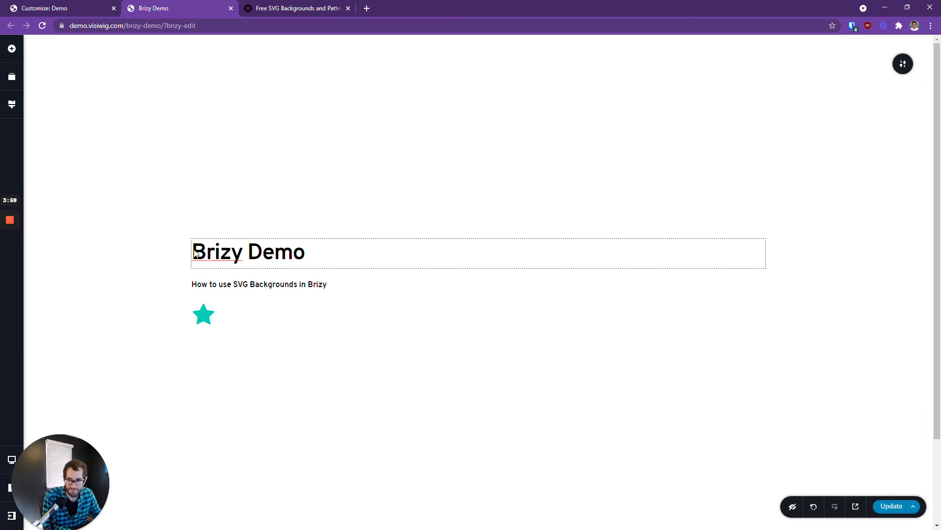
{"action": "scroll", "coordinate": [329, 317], "scroll_direction": "down", "scroll_amount": 2}
{"action": "scroll", "coordinate": [330, 317], "scroll_direction": "up", "scroll_amount": 2}
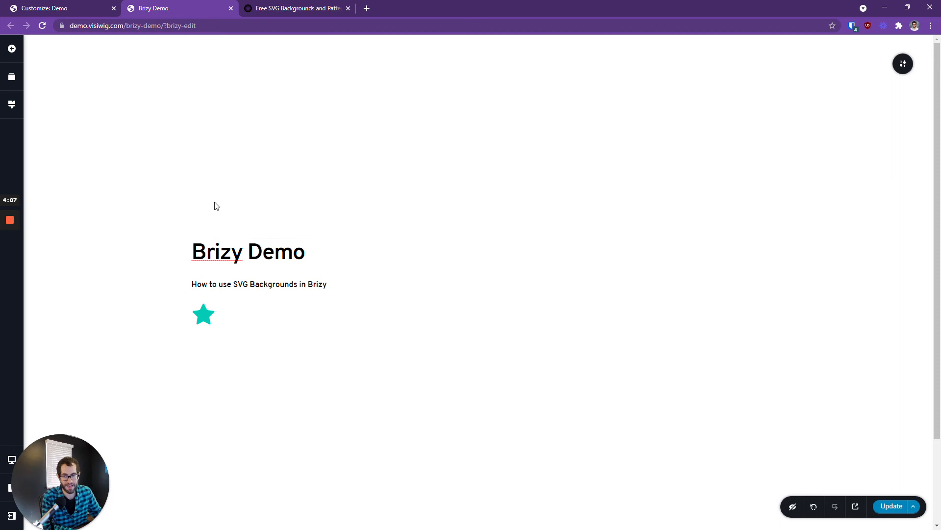
{"action": "left_click", "coordinate": [42, 25]}
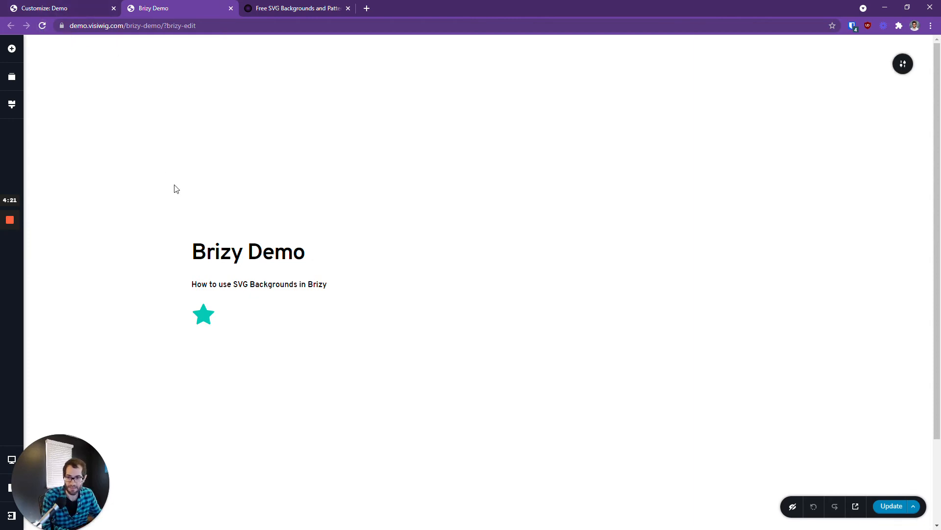
{"action": "left_click", "coordinate": [589, 93]}
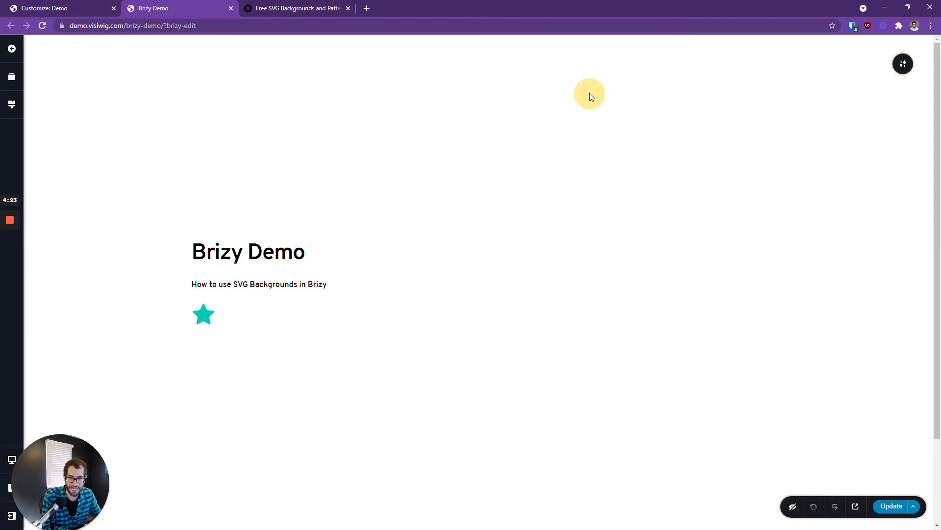
Set the CSS class of the block containing the Brizy Demo heading to svg-background in its advanced block settings.
{"action": "scroll", "coordinate": [622, 193], "scroll_direction": "down", "scroll_amount": 2}
{"action": "scroll", "coordinate": [798, 126], "scroll_direction": "up", "scroll_amount": 2}
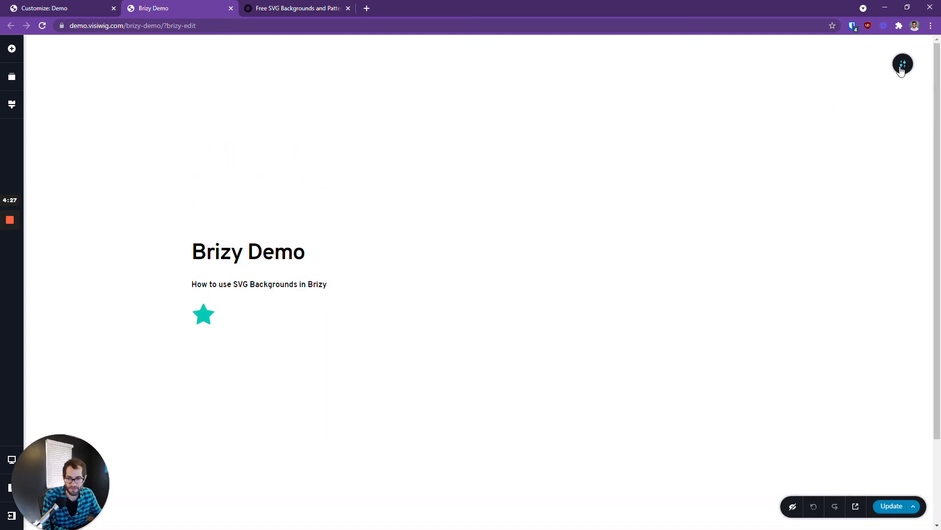
{"action": "mouse_move", "coordinate": [901, 70]}
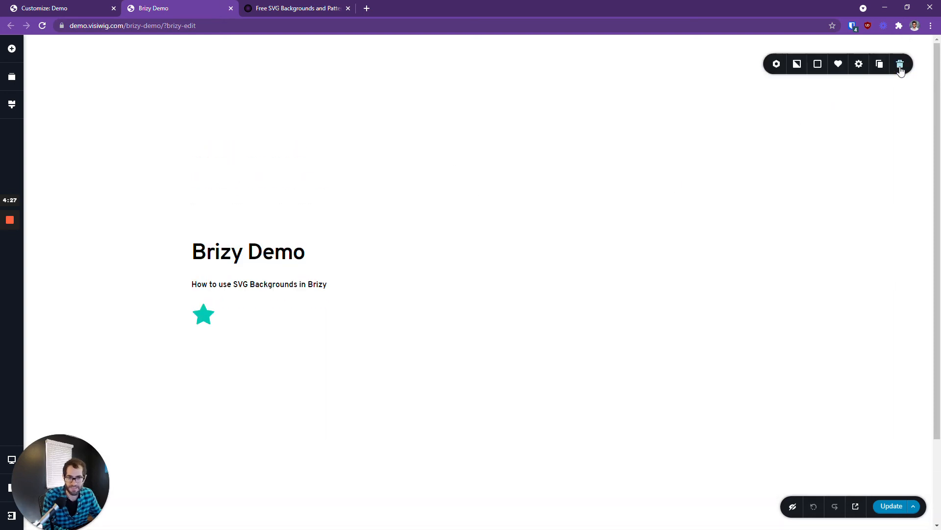
{"action": "left_click", "coordinate": [859, 69]}
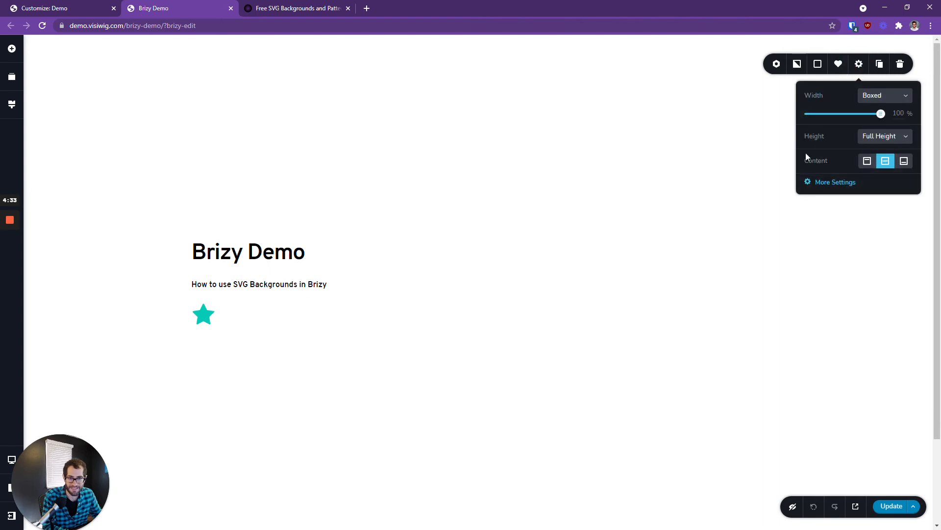
{"action": "left_click", "coordinate": [824, 188]}
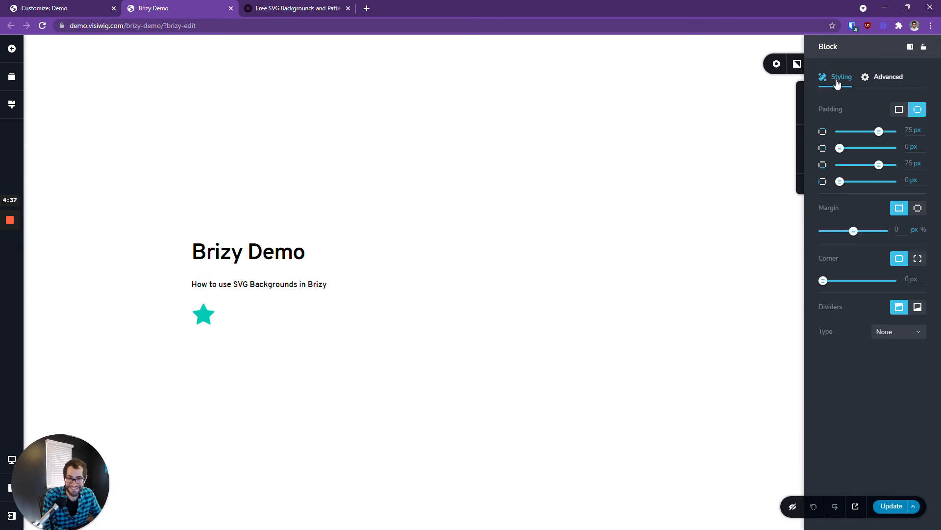
{"action": "left_click", "coordinate": [885, 82]}
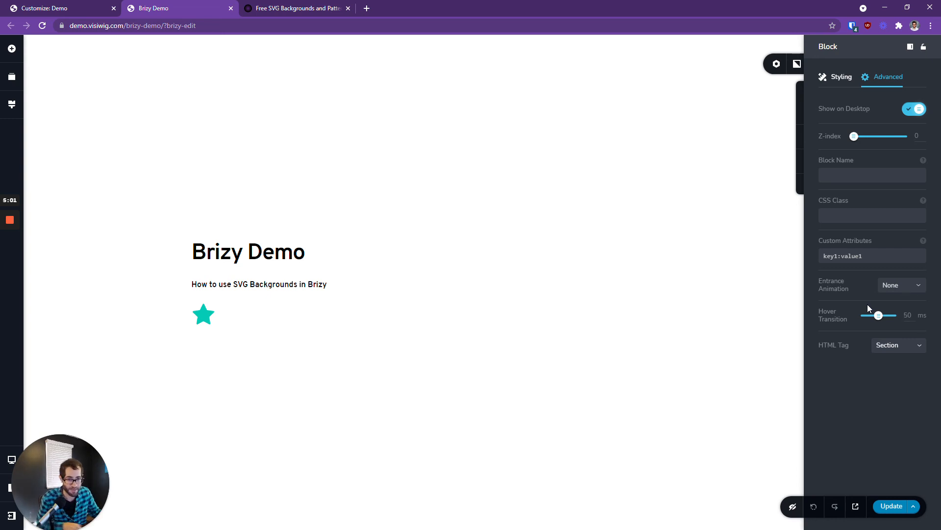
{"action": "left_click", "coordinate": [836, 211]}
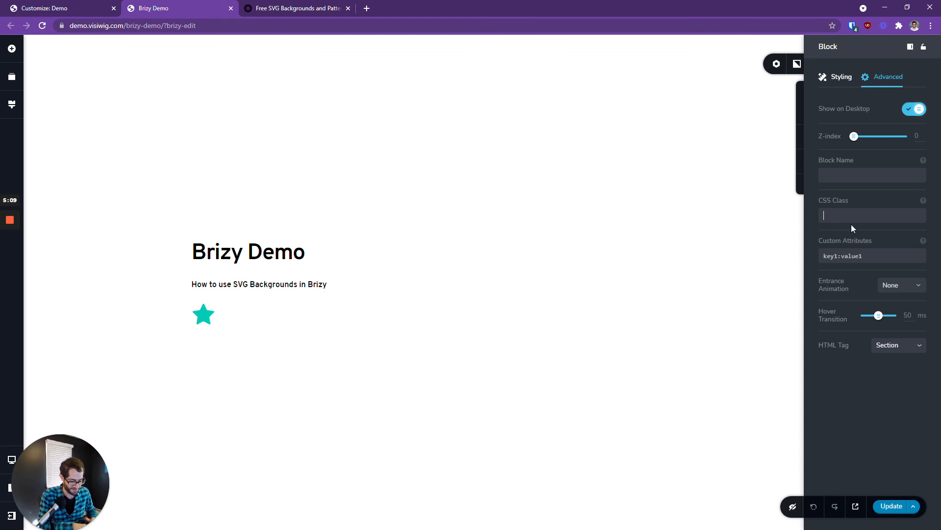
{"action": "type", "text": "svg-background"}
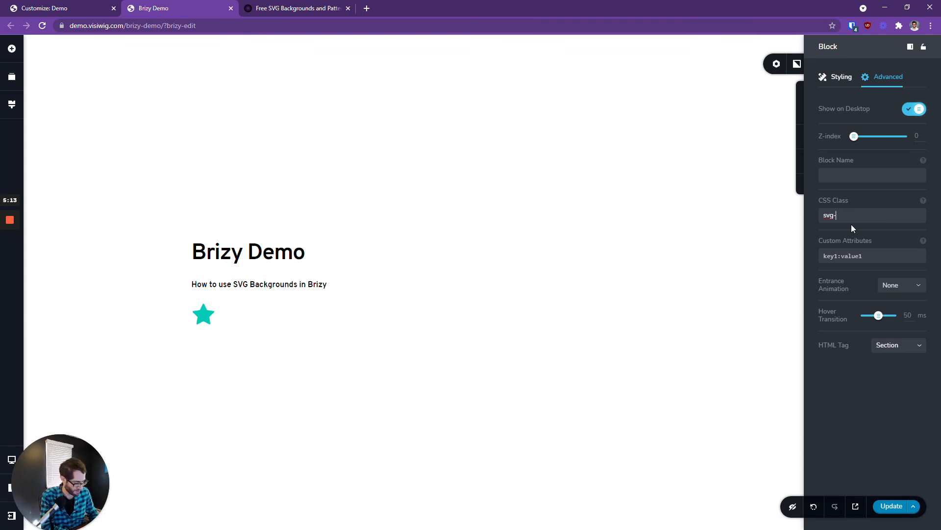